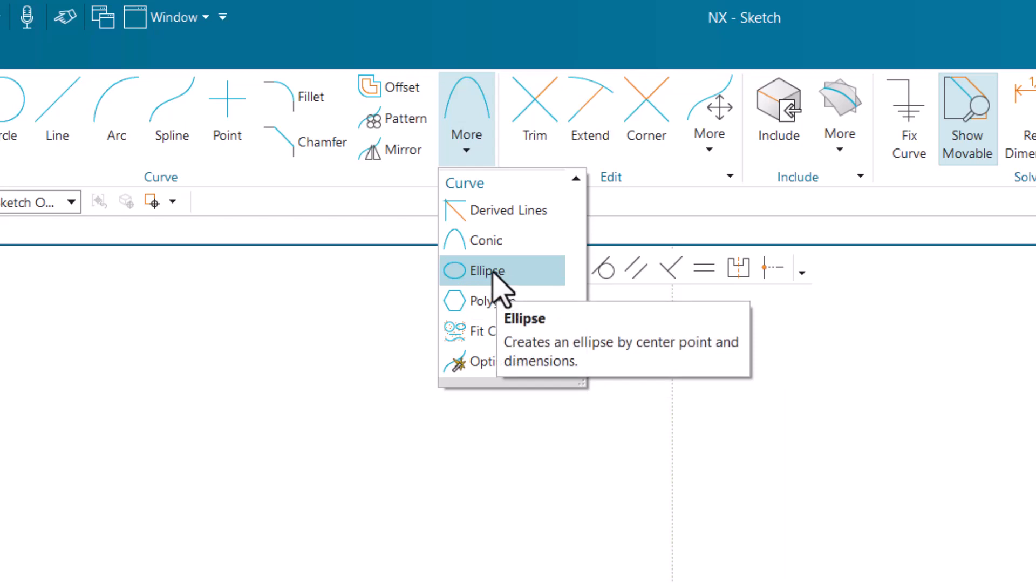
- Start an ellipse centred in the open sketch area and stretch its major radius to about 240 mm
{"action": "left_click", "coordinate": [488, 270]}
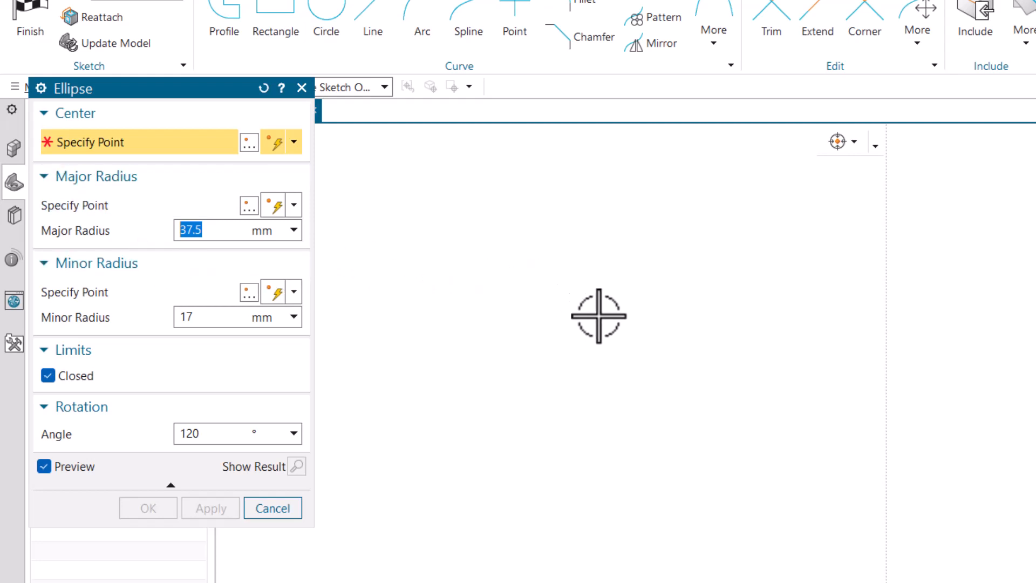
{"action": "left_click", "coordinate": [629, 359]}
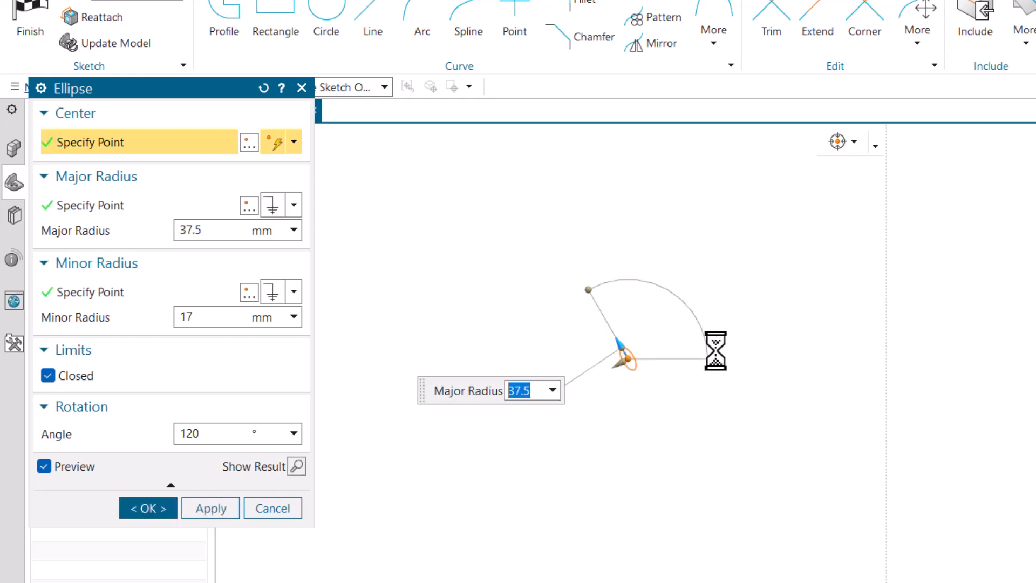
{"action": "type", "text": "40"}
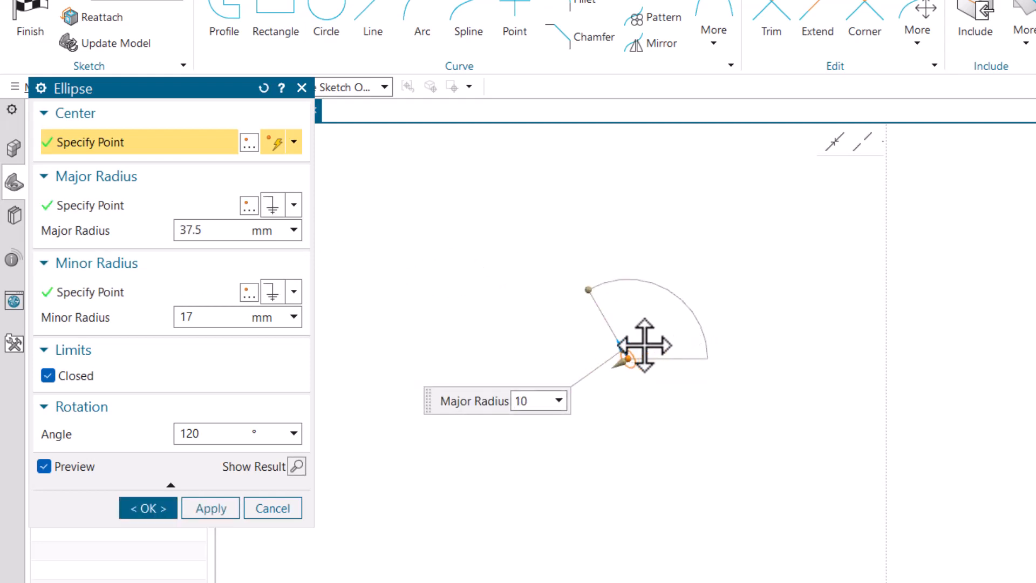
{"action": "left_click_drag", "start_coordinate": [643, 332], "coordinate": [597, 294]}
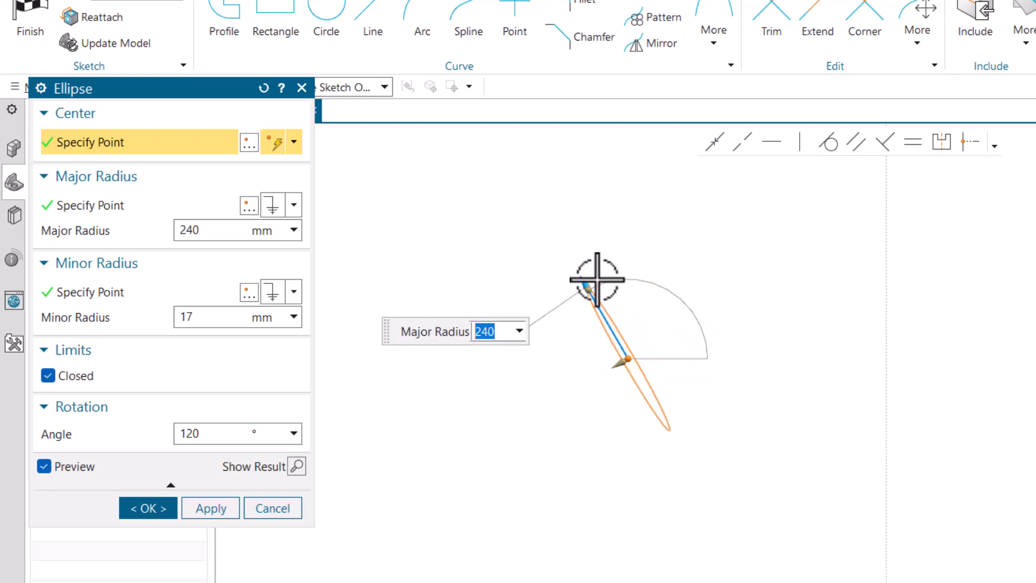
{"action": "key", "text": "Return"}
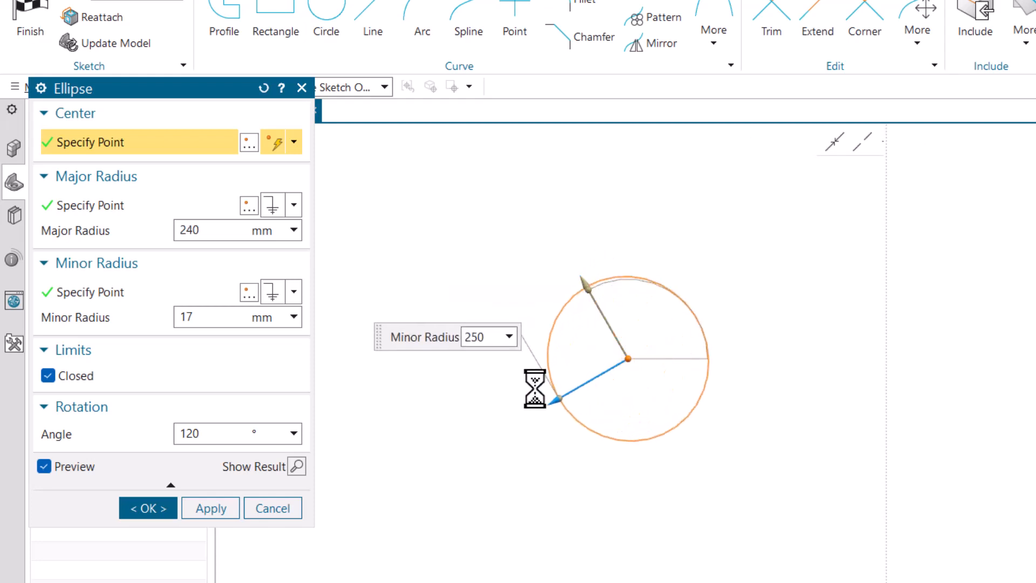
- Stretch the ellipse preview to a minor radius of about 560 mm and a major radius of about 270 mm
{"action": "left_click", "coordinate": [530, 421]}
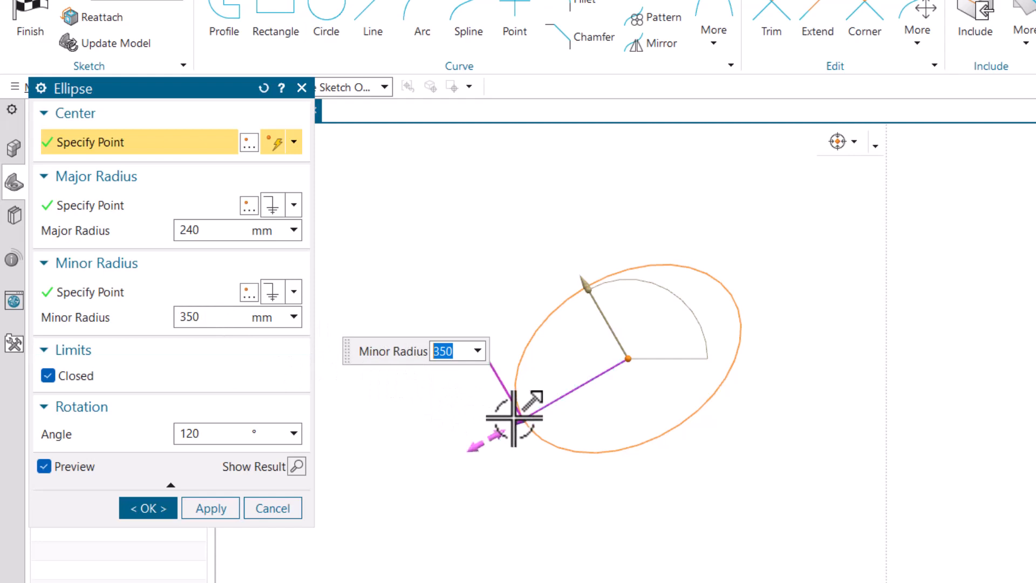
{"action": "left_click_drag", "start_coordinate": [516, 420], "coordinate": [462, 435]}
{"action": "mouse_move", "coordinate": [583, 274]}
{"action": "left_mouse_down"}
{"action": "mouse_move", "coordinate": [565, 257]}
{"action": "mouse_move", "coordinate": [567, 286]}
{"action": "left_mouse_up"}
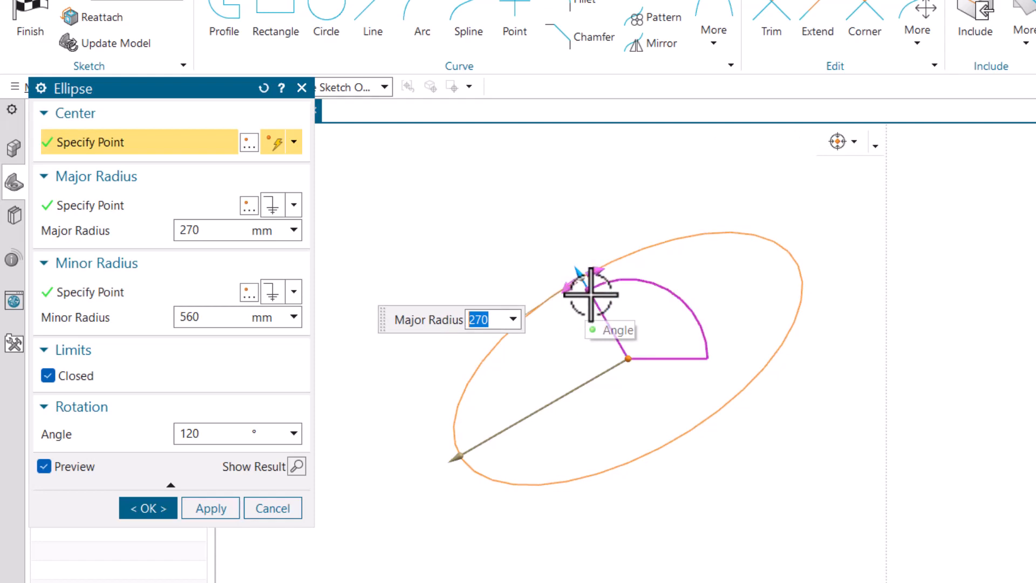
- Rotate the ellipse to an angle of about 93° and create it with the current radii
{"action": "left_click_drag", "start_coordinate": [591, 294], "coordinate": [626, 301]}
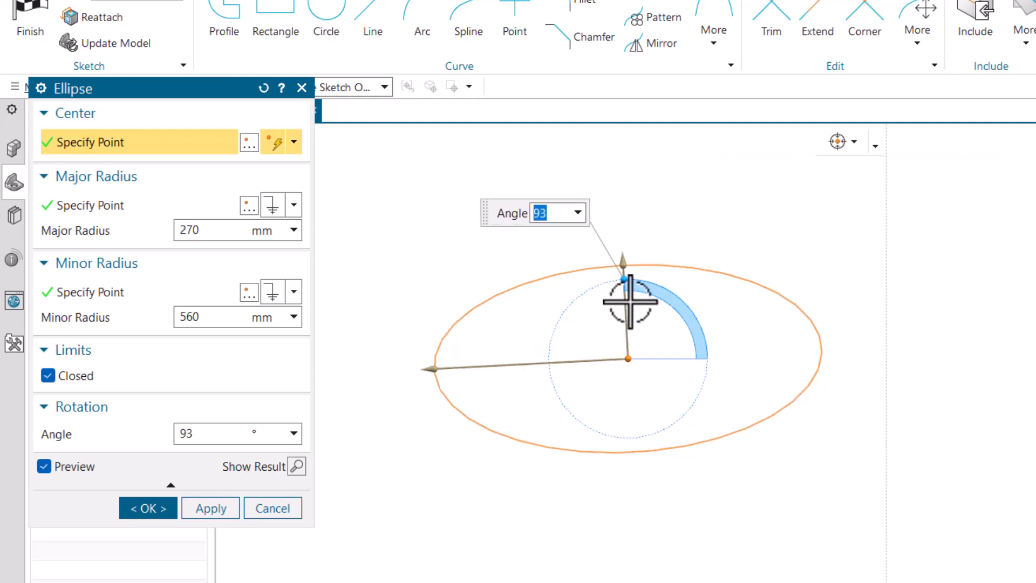
{"action": "left_click", "coordinate": [214, 440]}
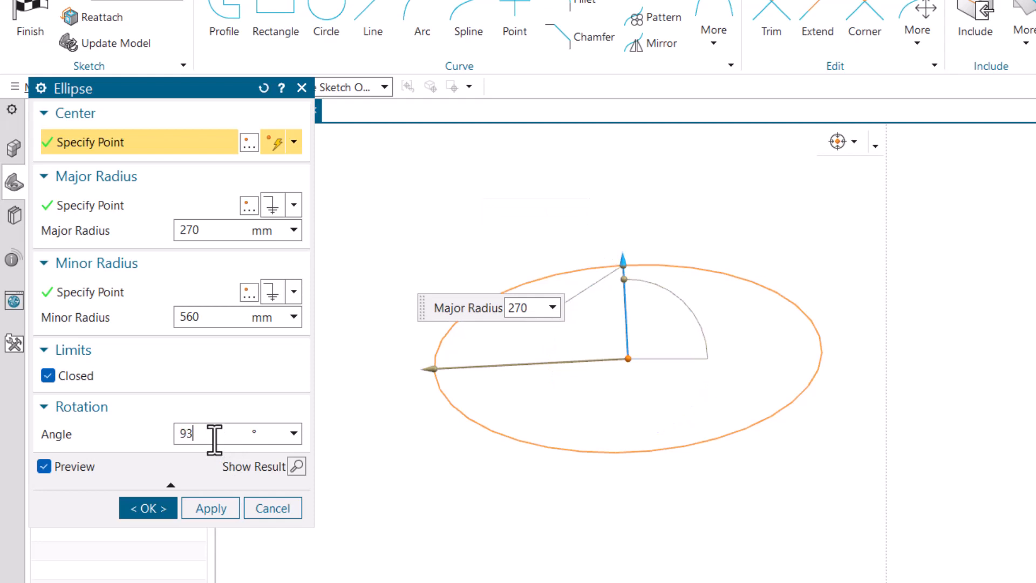
{"action": "double_click", "coordinate": [214, 318]}
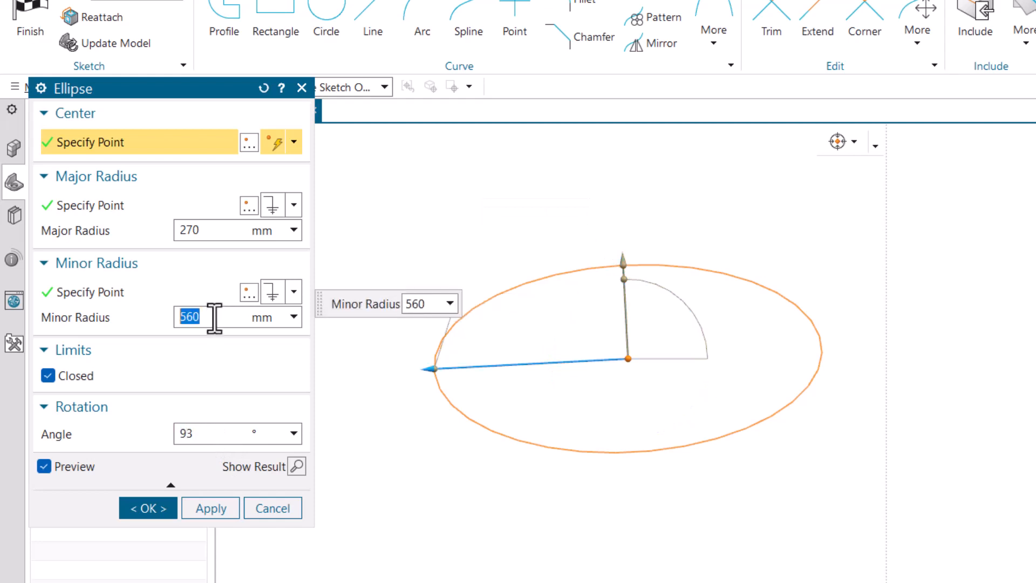
{"action": "double_click", "coordinate": [196, 231]}
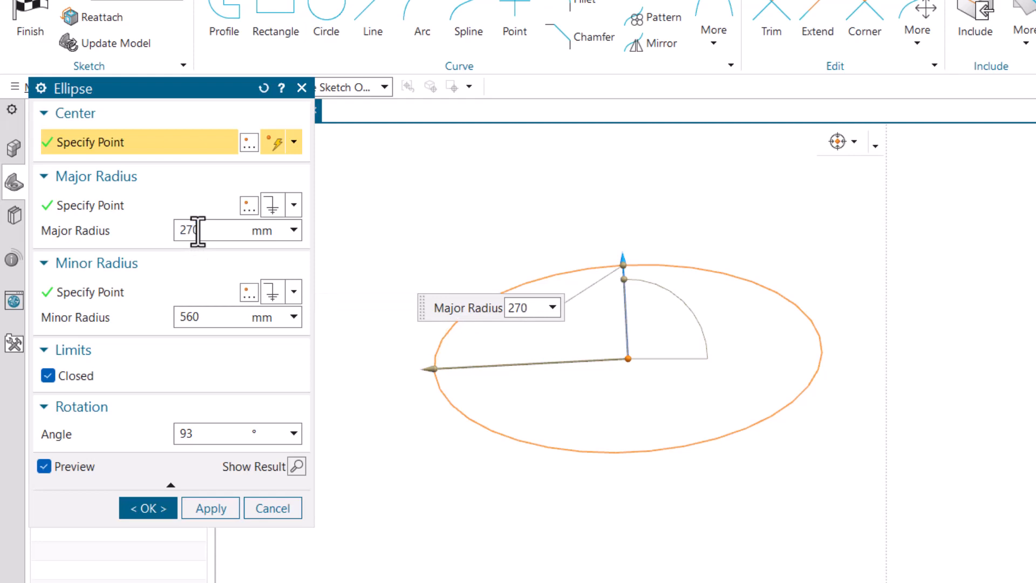
{"action": "left_click", "coordinate": [160, 504]}
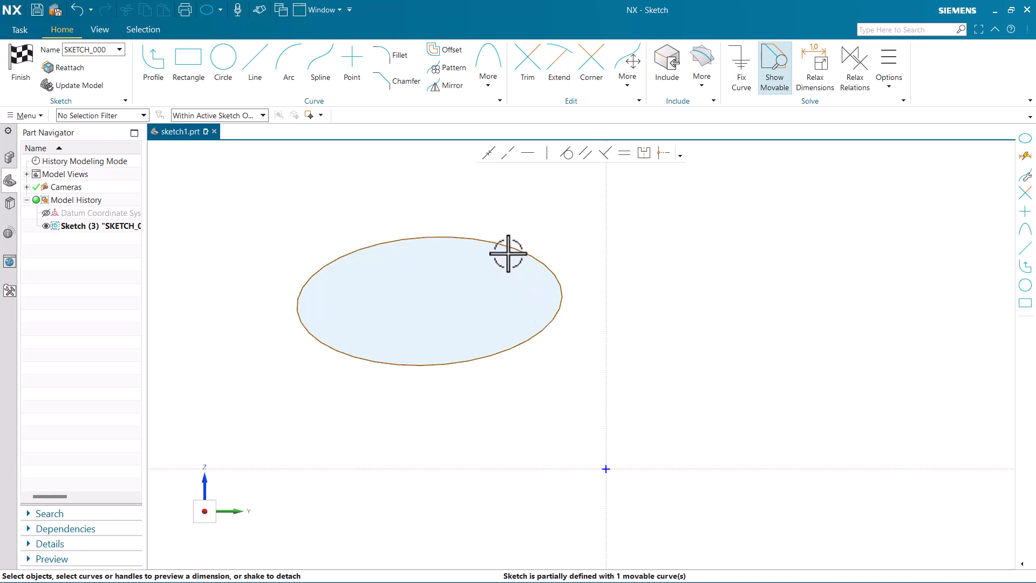
- Dimension the horizontal distance from the ellipse centre to the sketch's vertical axis as 750 mm, placed above the ellipse
{"action": "left_click", "coordinate": [429, 301]}
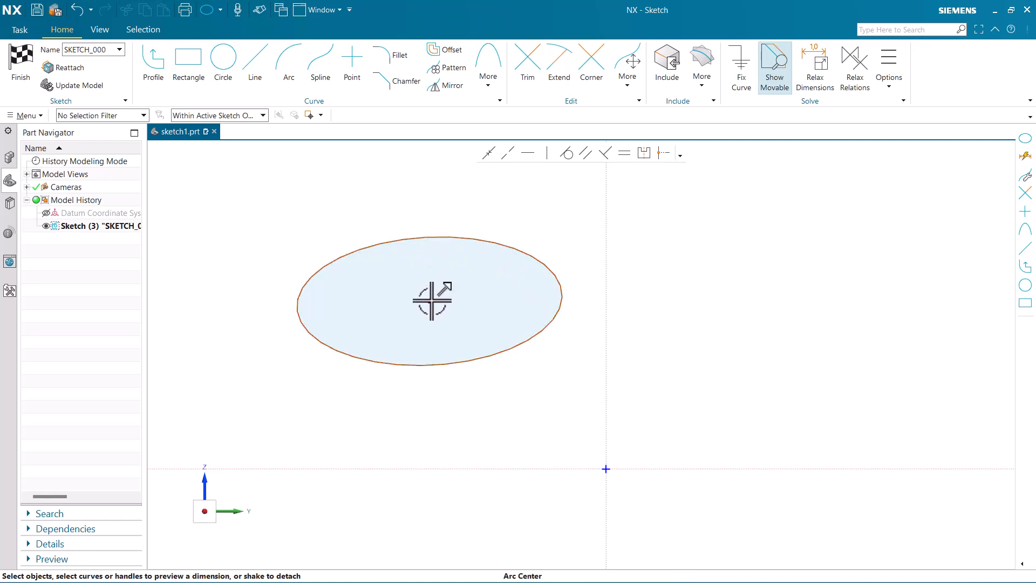
{"action": "left_click", "coordinate": [603, 234]}
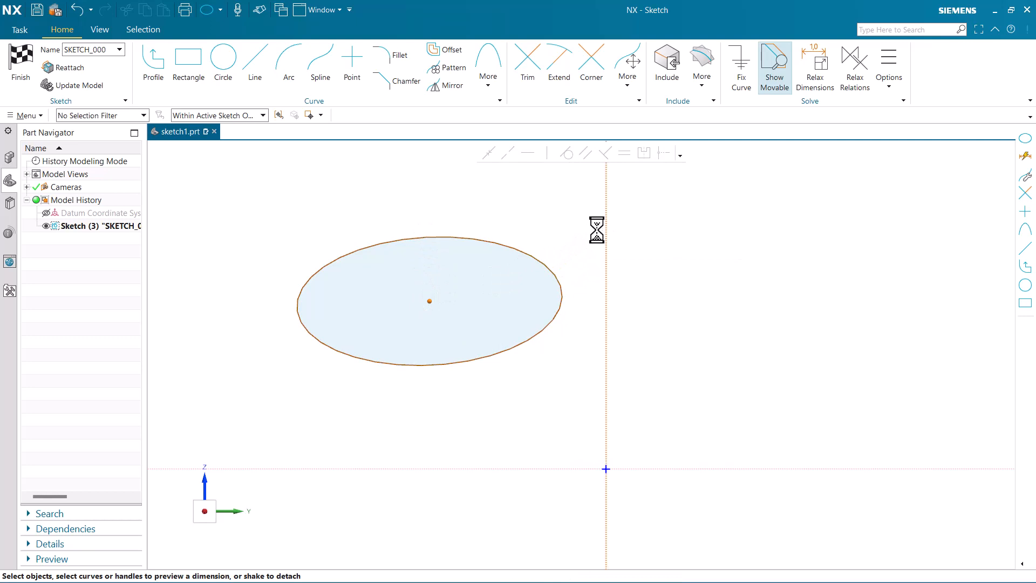
{"action": "left_click", "coordinate": [528, 305]}
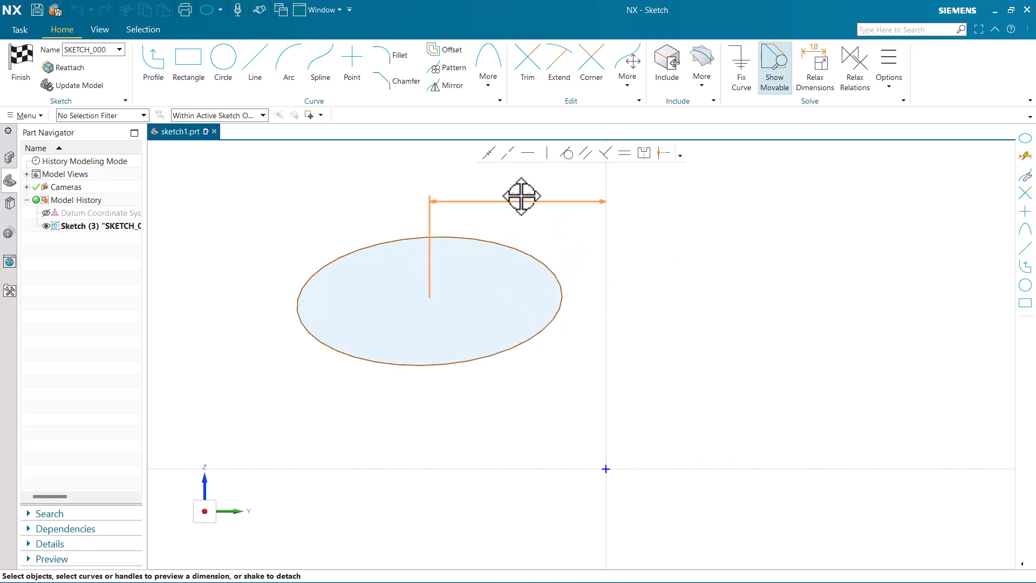
{"action": "left_click", "coordinate": [521, 197]}
{"action": "type", "text": "750.00000"}
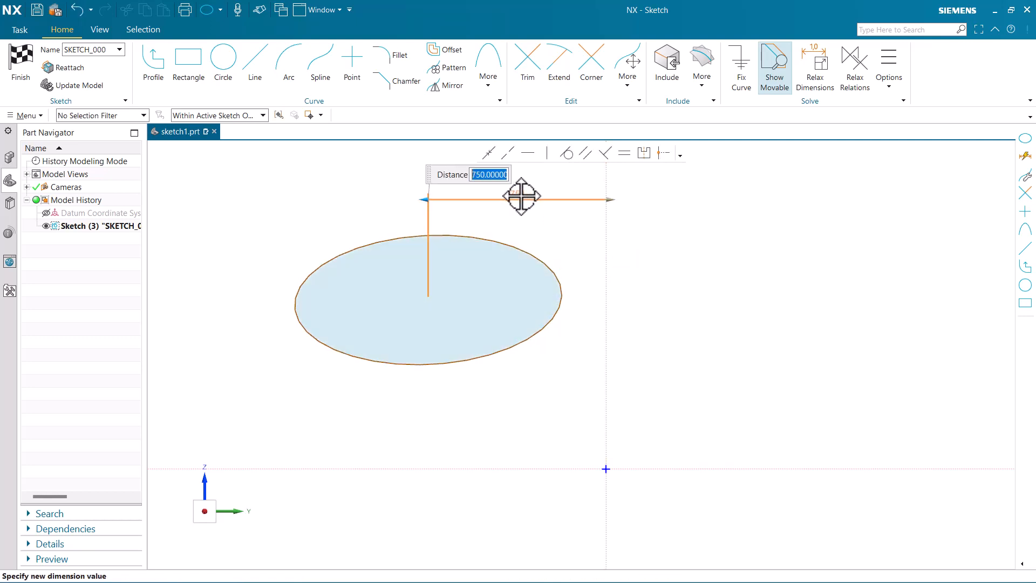
- Dimension the vertical distance from the sketch's horizontal axis to the ellipse centre as 712 mm
{"action": "left_click", "coordinate": [486, 438]}
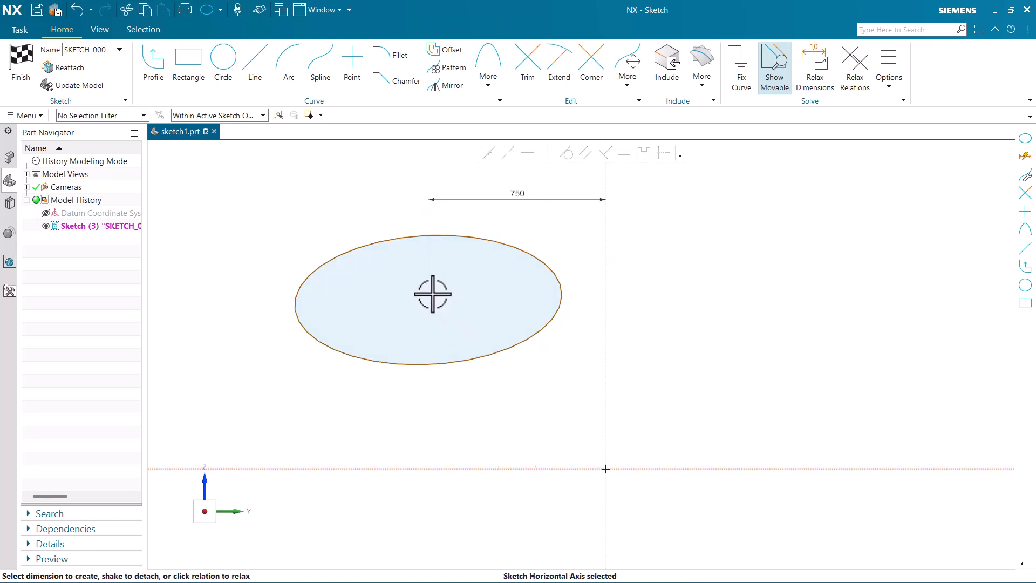
{"action": "left_click", "coordinate": [389, 238]}
{"action": "left_click", "coordinate": [430, 300]}
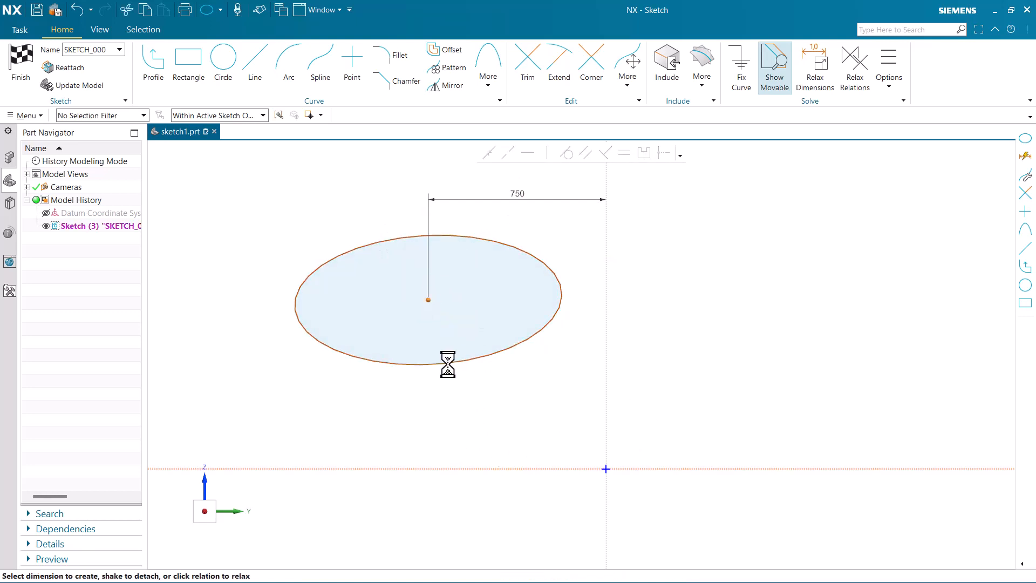
{"action": "left_click", "coordinate": [259, 386]}
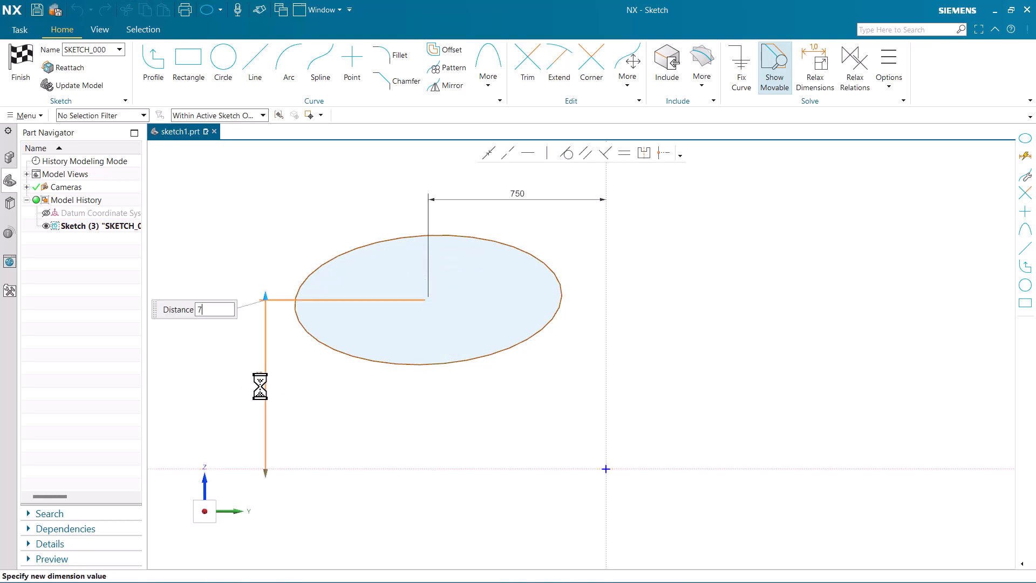
{"action": "key", "text": "Return"}
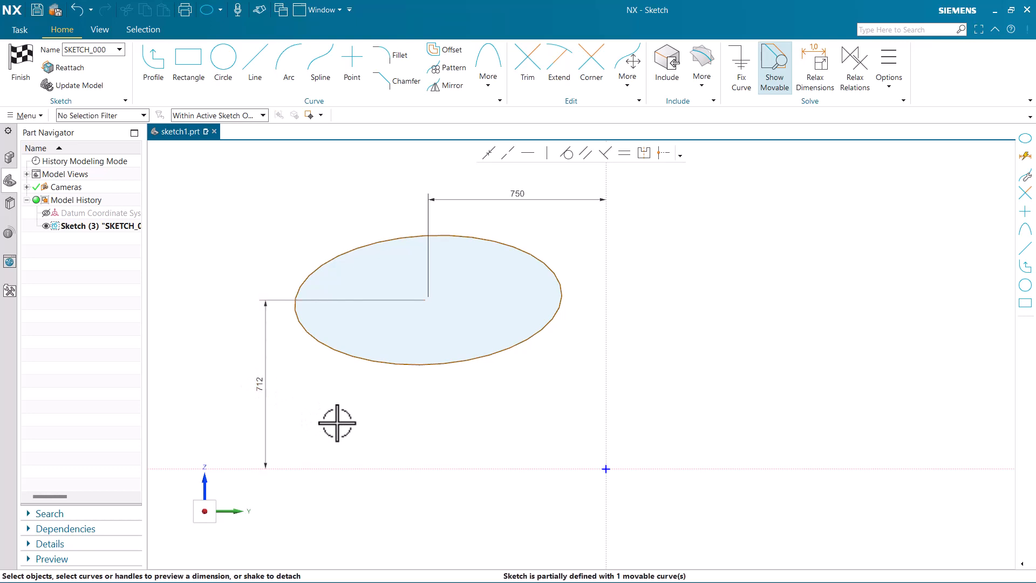
- Dimension the vertical distance from the ellipse centre to its uppermost point as 273 mm
{"action": "left_click", "coordinate": [426, 300]}
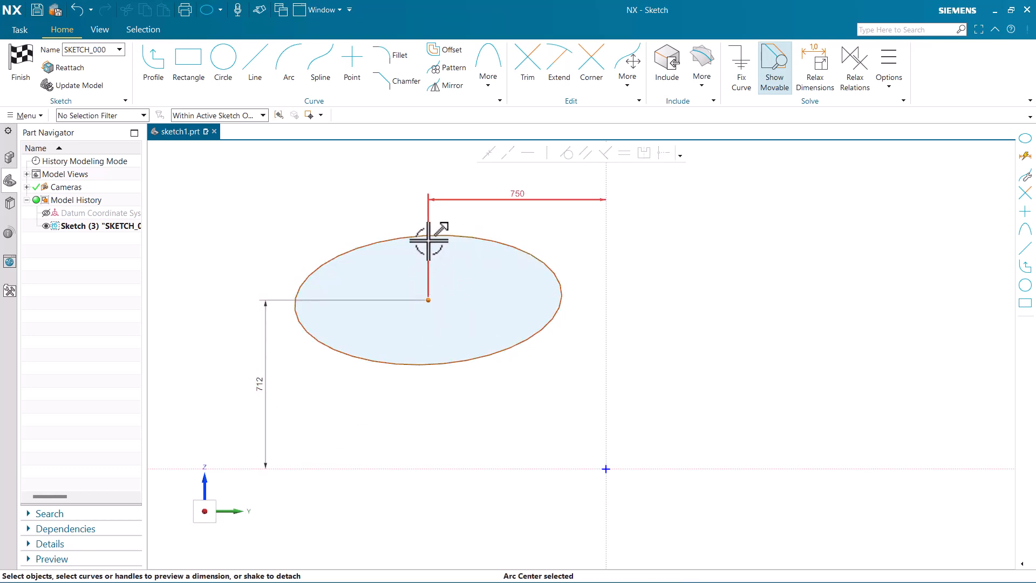
{"action": "left_click", "coordinate": [435, 236]}
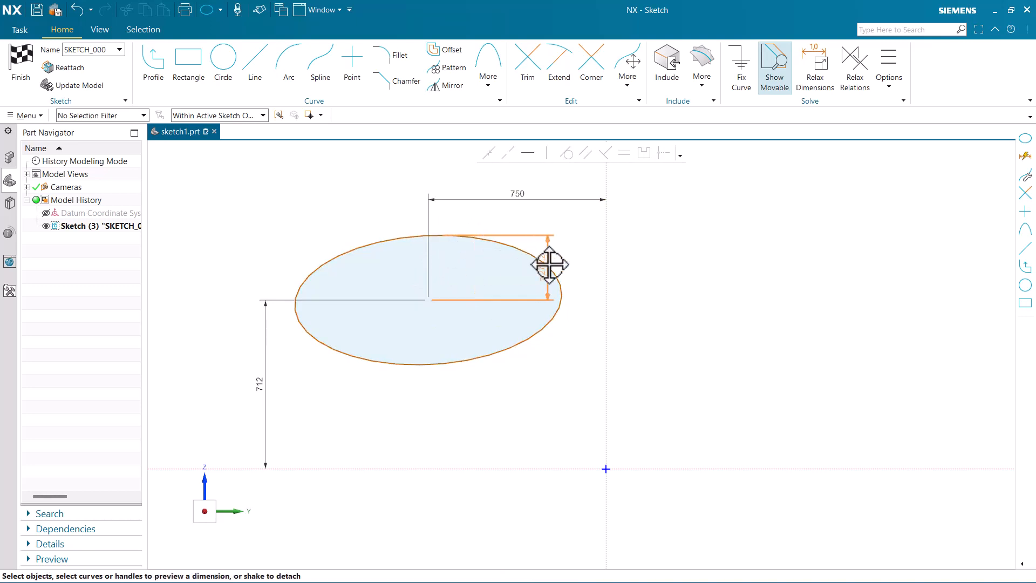
{"action": "left_click", "coordinate": [577, 286]}
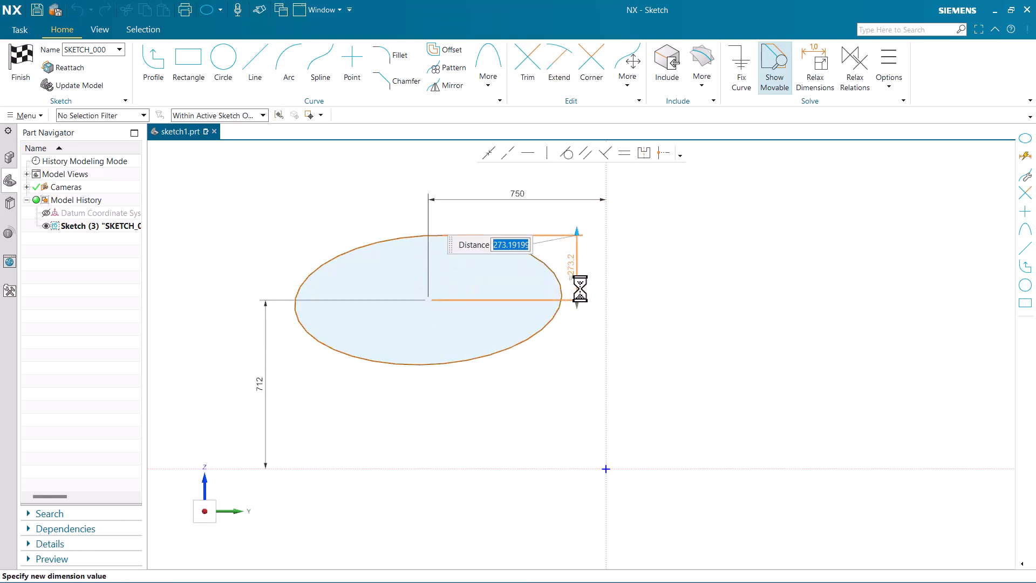
{"action": "key", "text": "Return"}
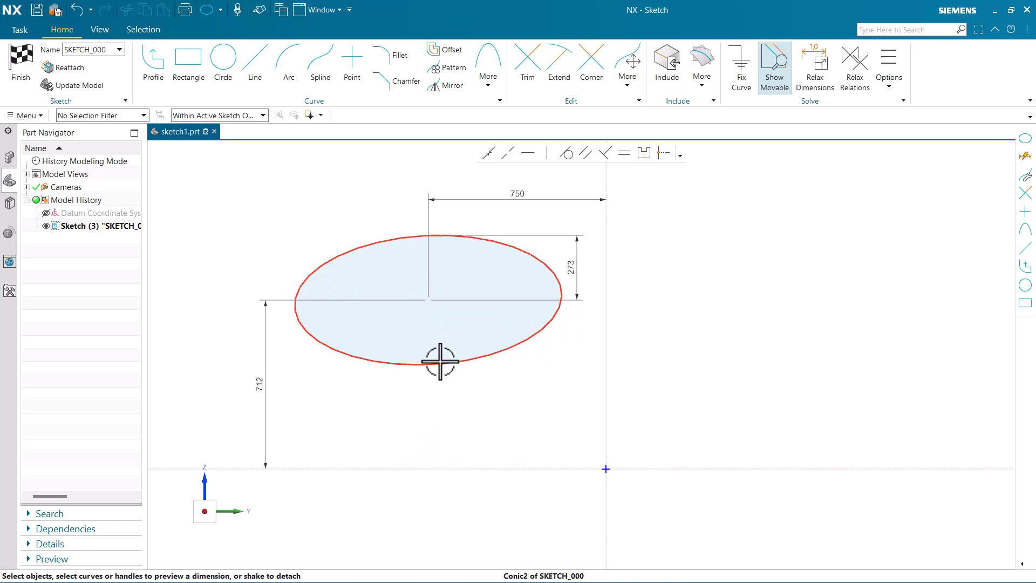
- Dimension the horizontal distance from the ellipse centre to its leftmost point as 563 mm, placed above the curve
{"action": "left_click", "coordinate": [428, 300]}
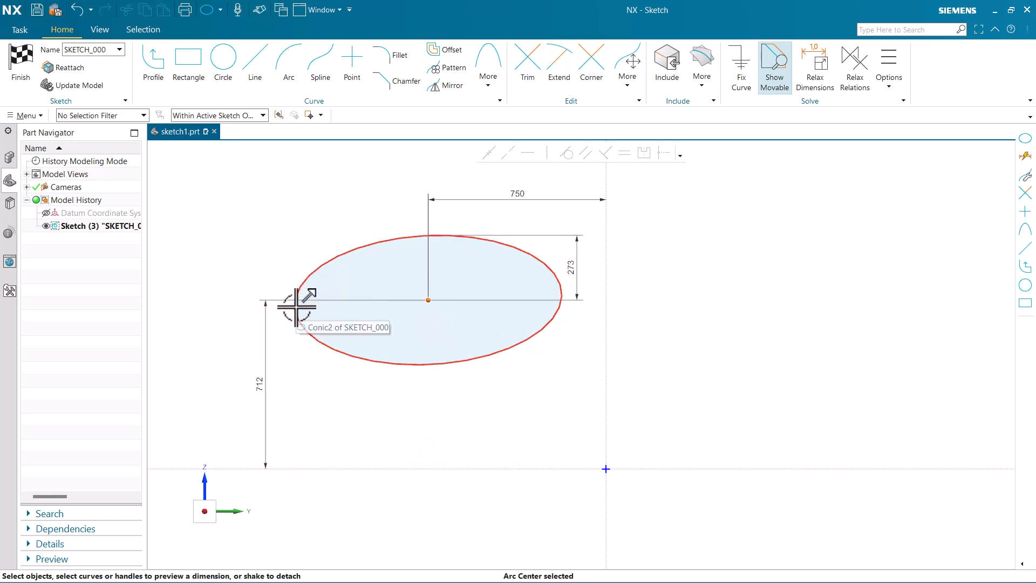
{"action": "left_click", "coordinate": [295, 307]}
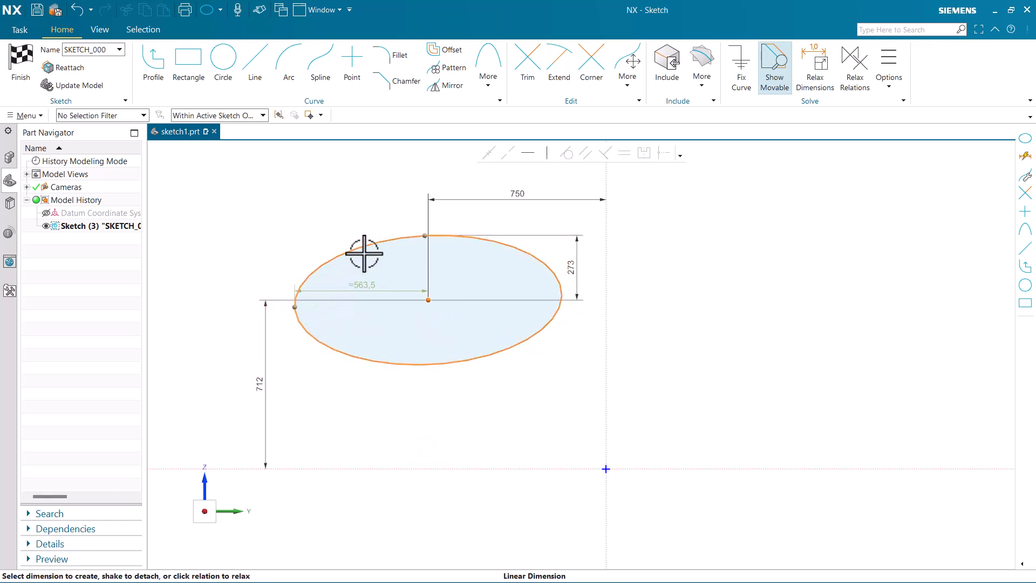
{"action": "left_click", "coordinate": [366, 212]}
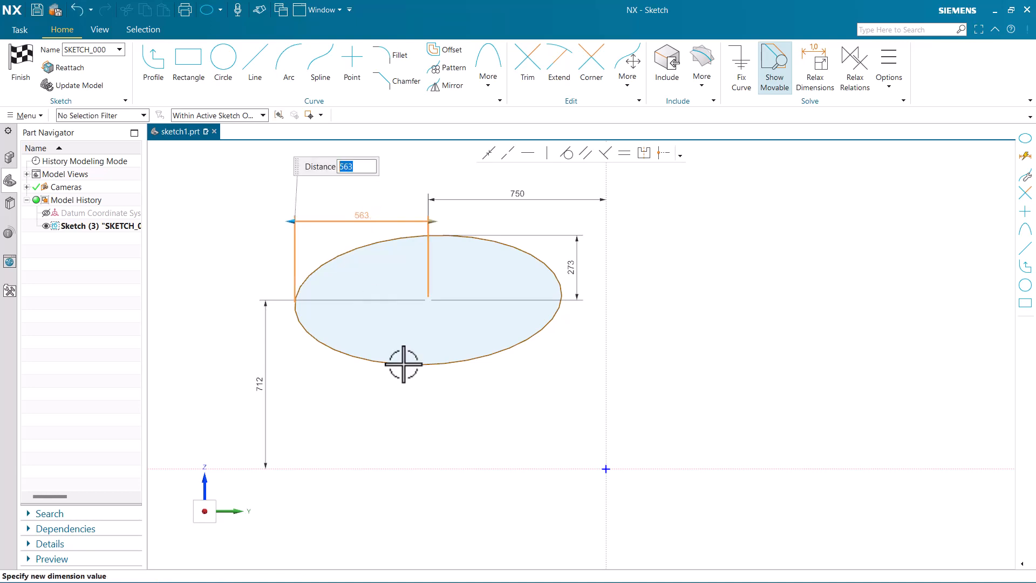
{"action": "left_click", "coordinate": [428, 426]}
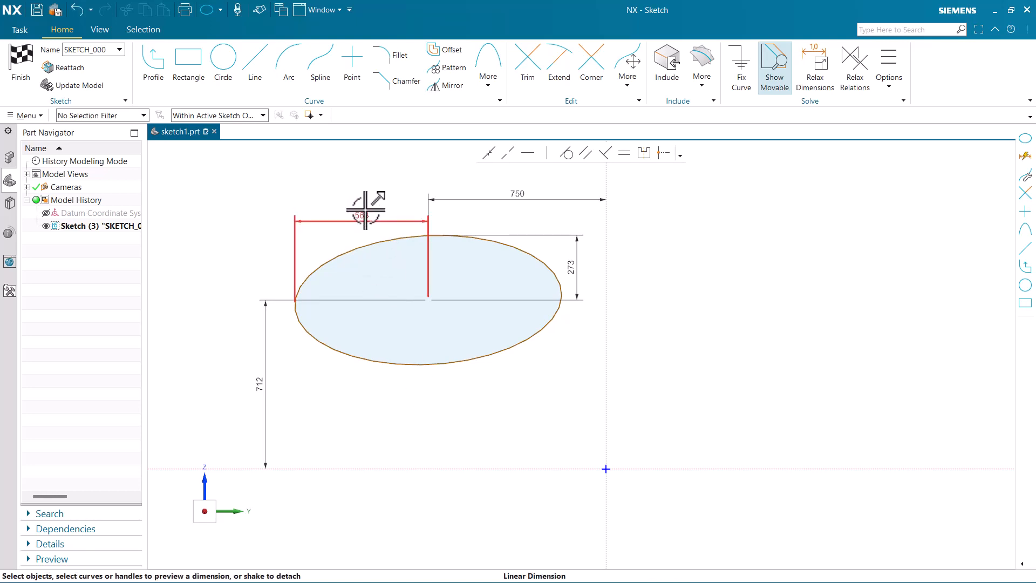
- Move the 563 mm dimension upward until it lines up with the neighbouring 750 mm dimension
{"action": "left_click_drag", "start_coordinate": [367, 204], "coordinate": [366, 190]}
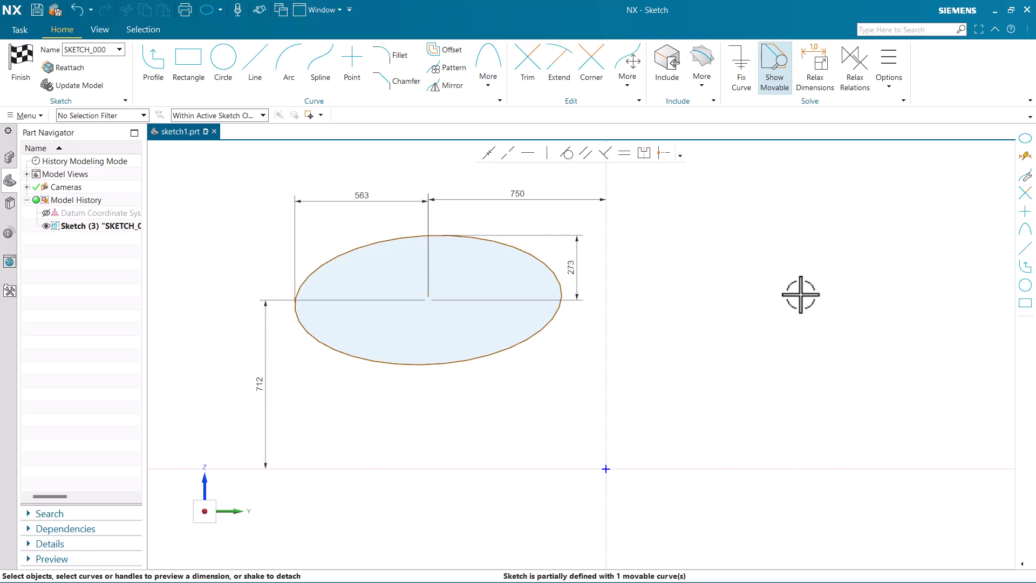
{"action": "left_click", "coordinate": [365, 189]}
{"action": "left_click", "coordinate": [366, 194]}
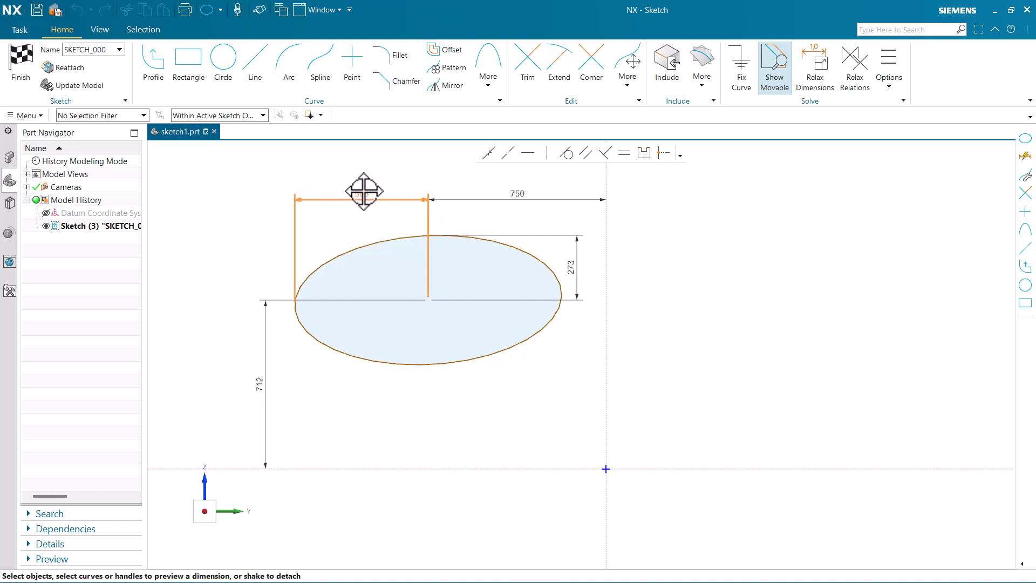
{"action": "key", "text": "Escape"}
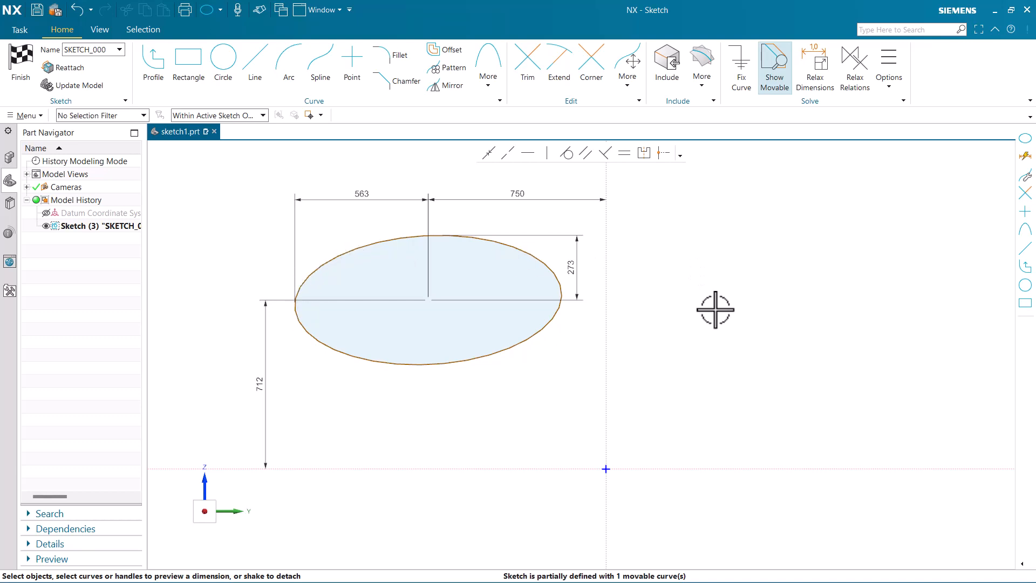
- Add a second horizontal dimension between the ellipse centre and its leftmost quadrant point, placed below the ellipse
{"action": "left_click", "coordinate": [299, 307]}
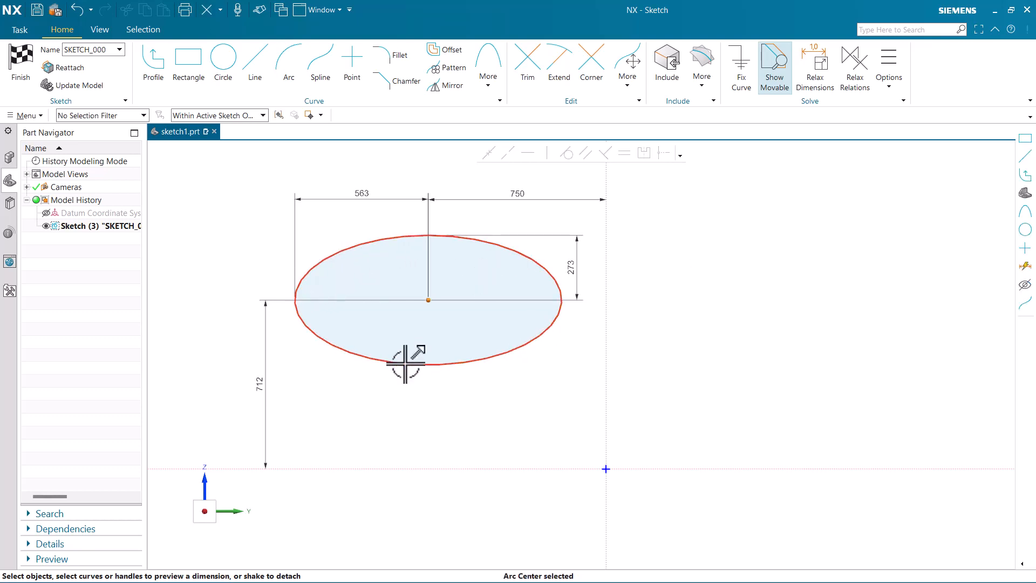
{"action": "left_click", "coordinate": [295, 301]}
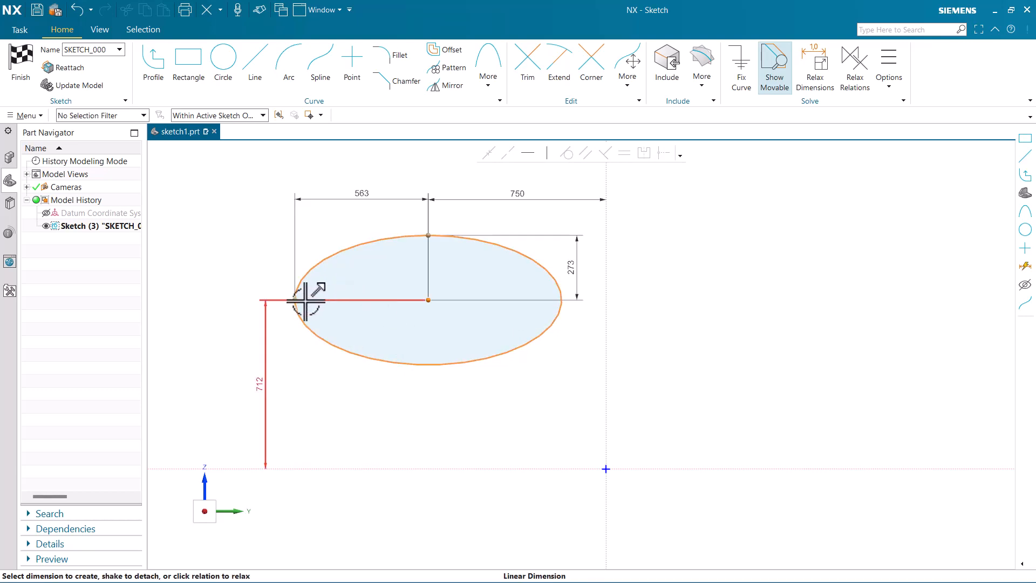
{"action": "left_click", "coordinate": [296, 301]}
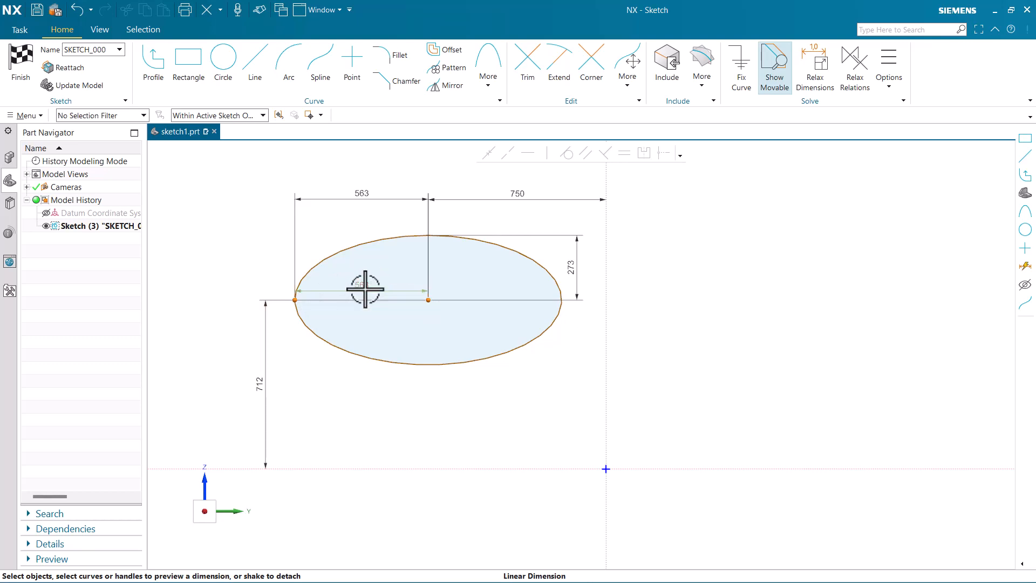
{"action": "left_click_drag", "start_coordinate": [364, 287], "coordinate": [365, 395]}
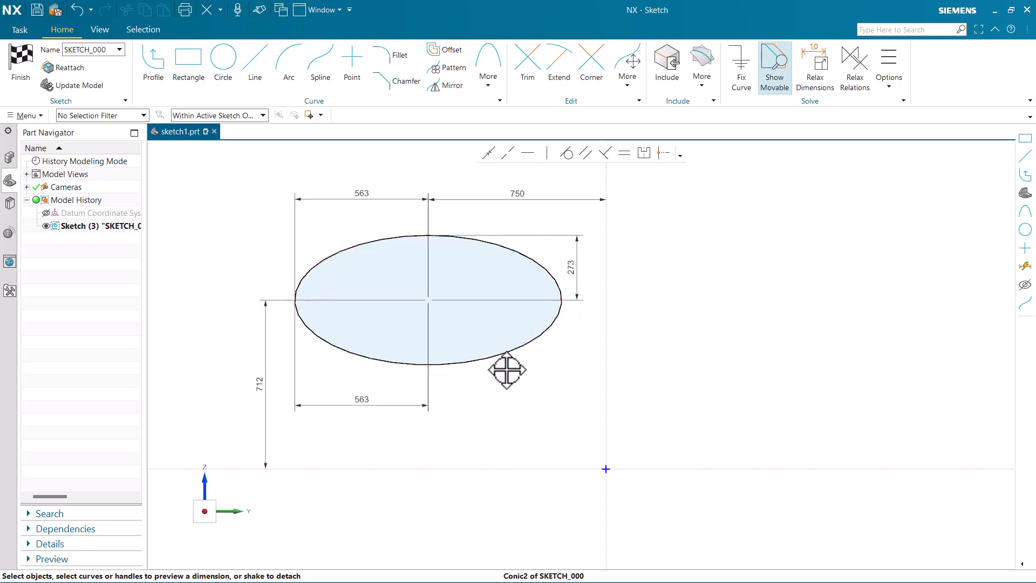
- Undo the lower horizontal dimension and re-create it between the ellipse centre and leftmost point, placed closer beneath the curve
{"action": "key", "text": "ctrl+z"}
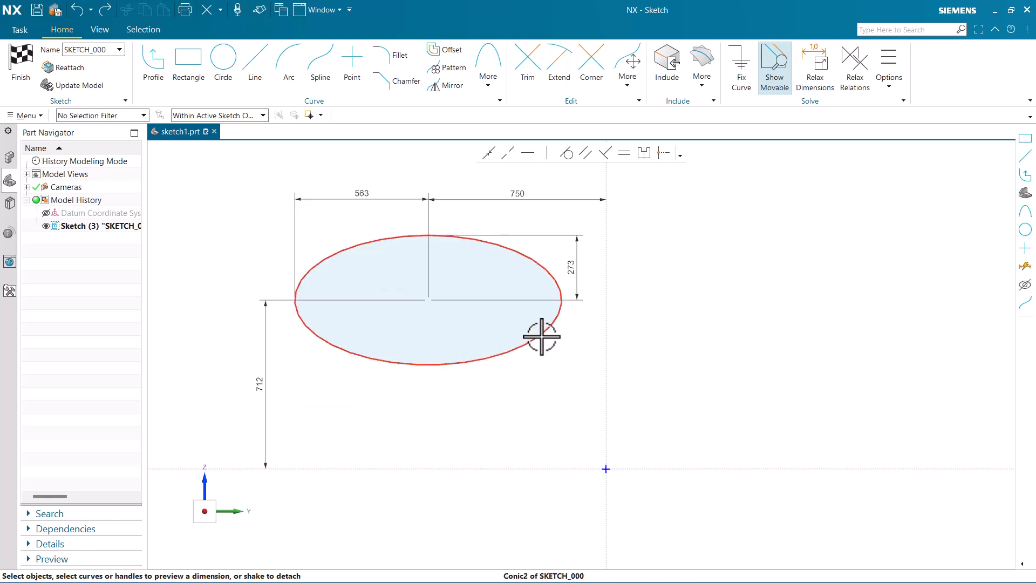
{"action": "left_click", "coordinate": [538, 340]}
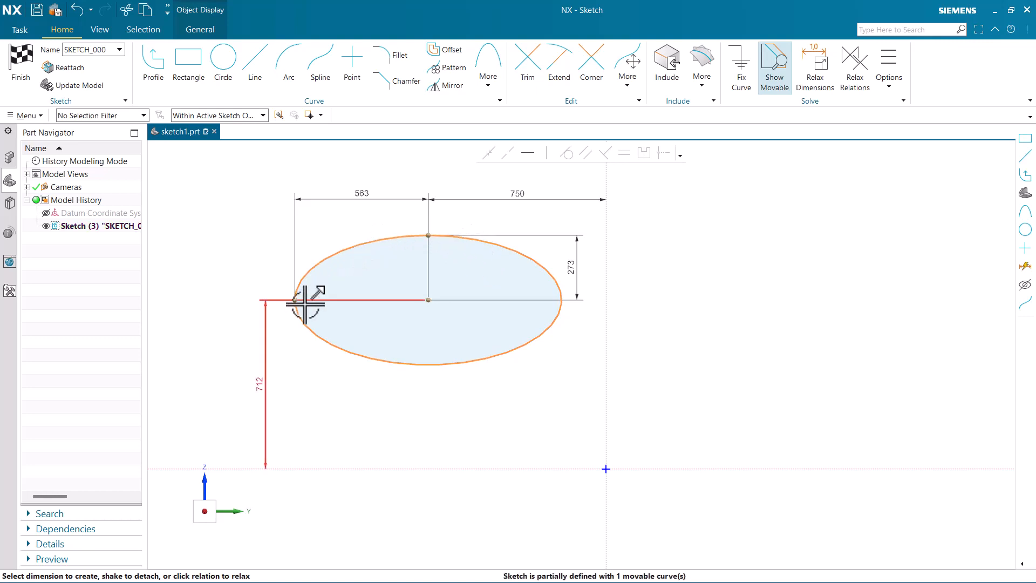
{"action": "mouse_move", "coordinate": [296, 301]}
{"action": "left_mouse_down"}
{"action": "mouse_move", "coordinate": [323, 387]}
{"action": "mouse_move", "coordinate": [293, 308]}
{"action": "mouse_move", "coordinate": [326, 382]}
{"action": "mouse_move", "coordinate": [291, 317]}
{"action": "left_mouse_up"}
{"action": "key", "text": "ctrl+z"}
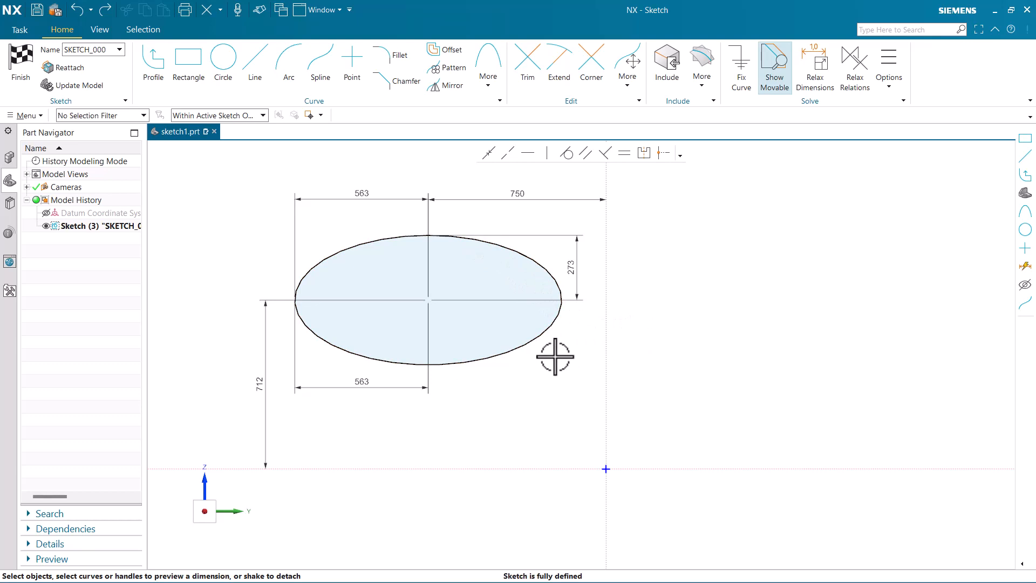
- Start a second ellipse with the Closed limit turned off, centred to the right of the vertical axis beside the dimensioned ellipse
{"action": "scroll", "coordinate": [505, 346], "scroll_direction": "down", "scroll_amount": 1}
{"action": "scroll", "coordinate": [506, 345], "scroll_direction": "down", "scroll_amount": 1}
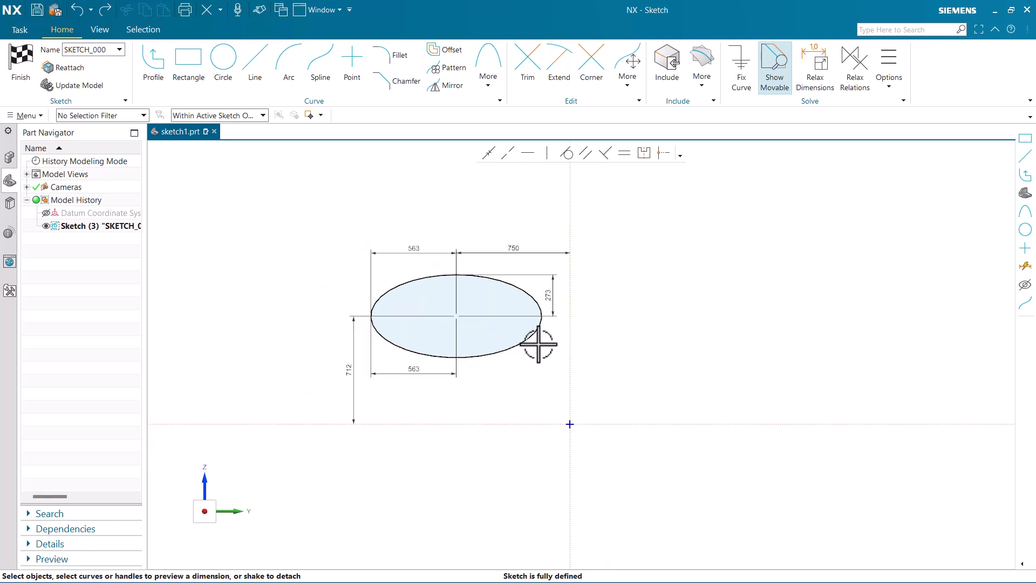
{"action": "scroll", "coordinate": [726, 335], "scroll_direction": "up", "scroll_amount": 1}
{"action": "left_click", "coordinate": [484, 78]}
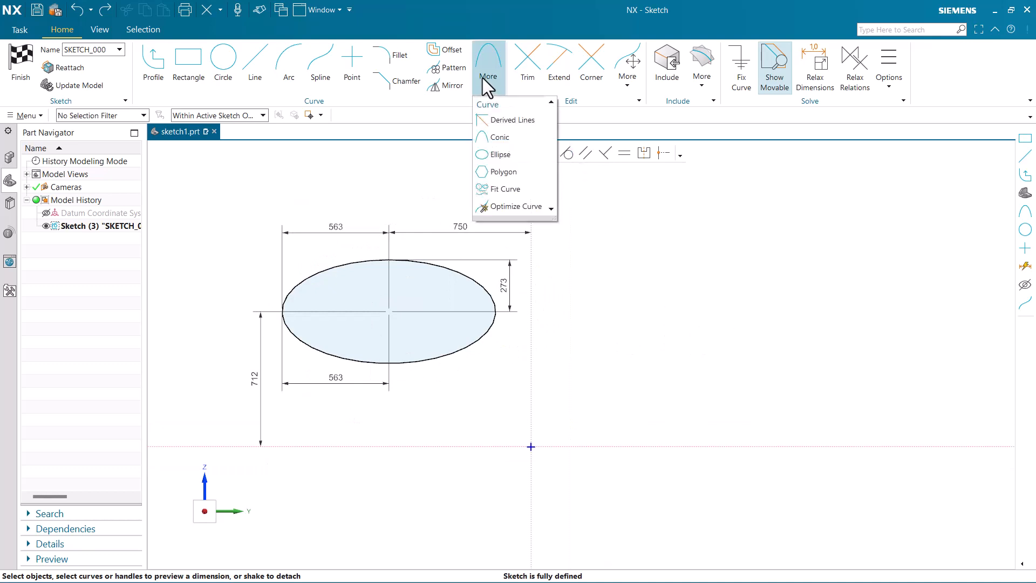
{"action": "left_click", "coordinate": [500, 154]}
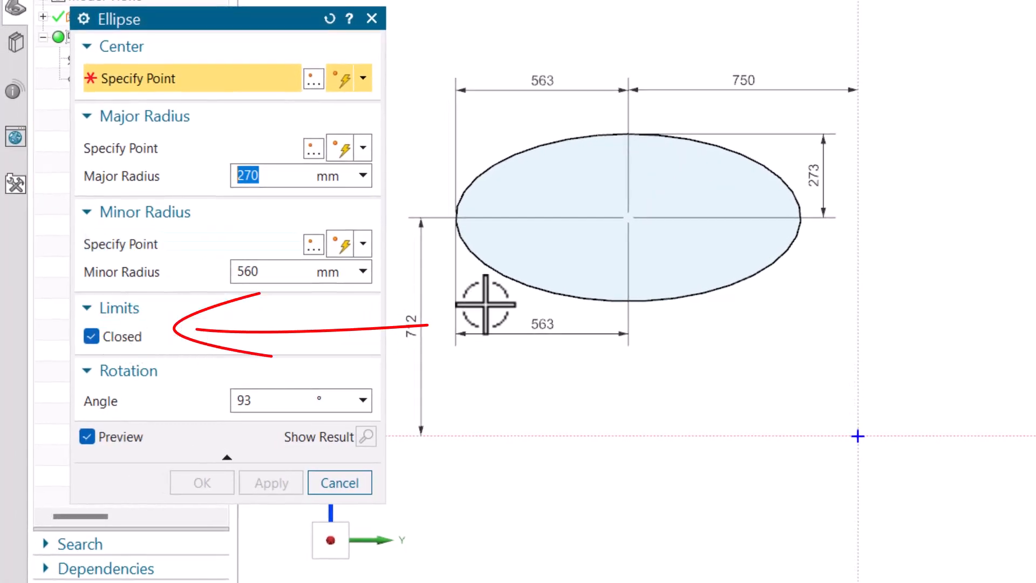
{"action": "scroll", "coordinate": [886, 209], "scroll_direction": "down", "scroll_amount": 1}
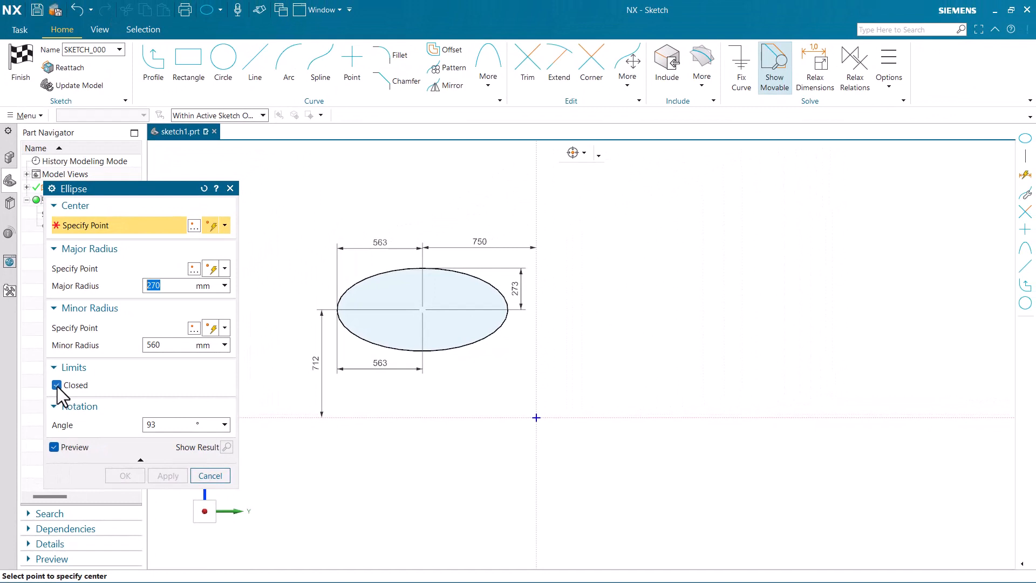
{"action": "left_click", "coordinate": [56, 385]}
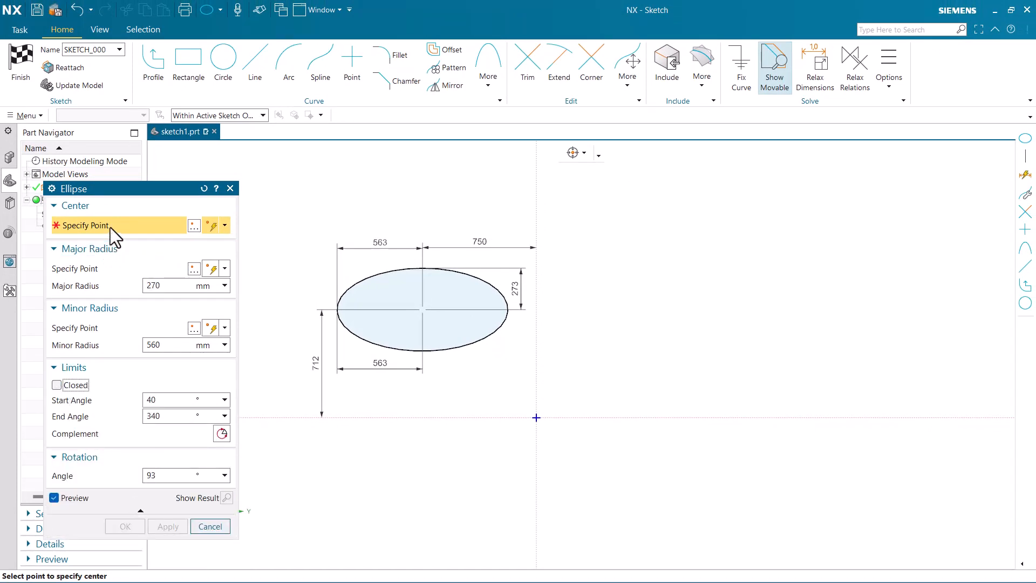
{"action": "left_click", "coordinate": [702, 296]}
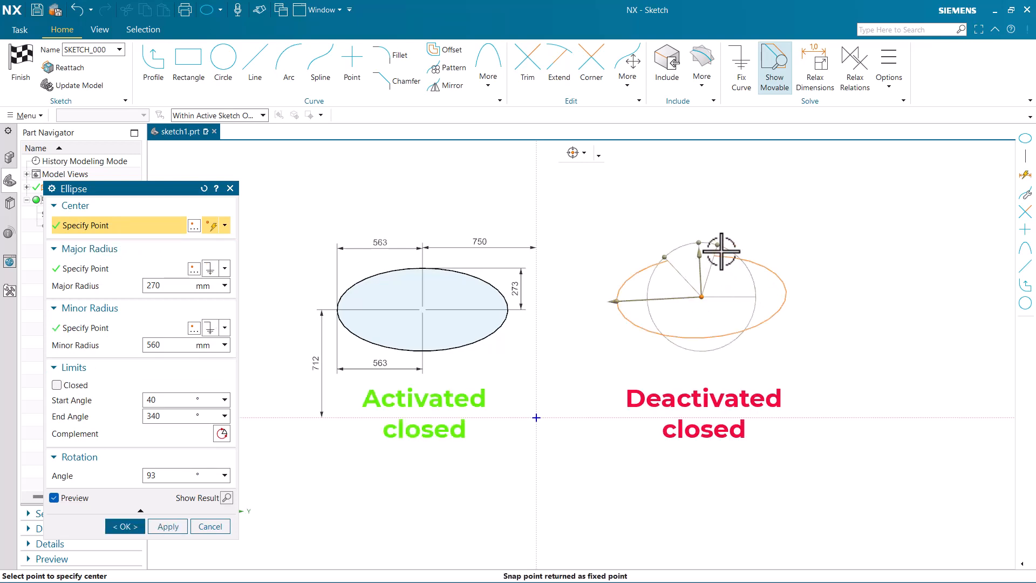
- Set the open ellipse's end angle to 306° and start angle to 19°, and create the curve
{"action": "left_click_drag", "start_coordinate": [720, 240], "coordinate": [744, 262]}
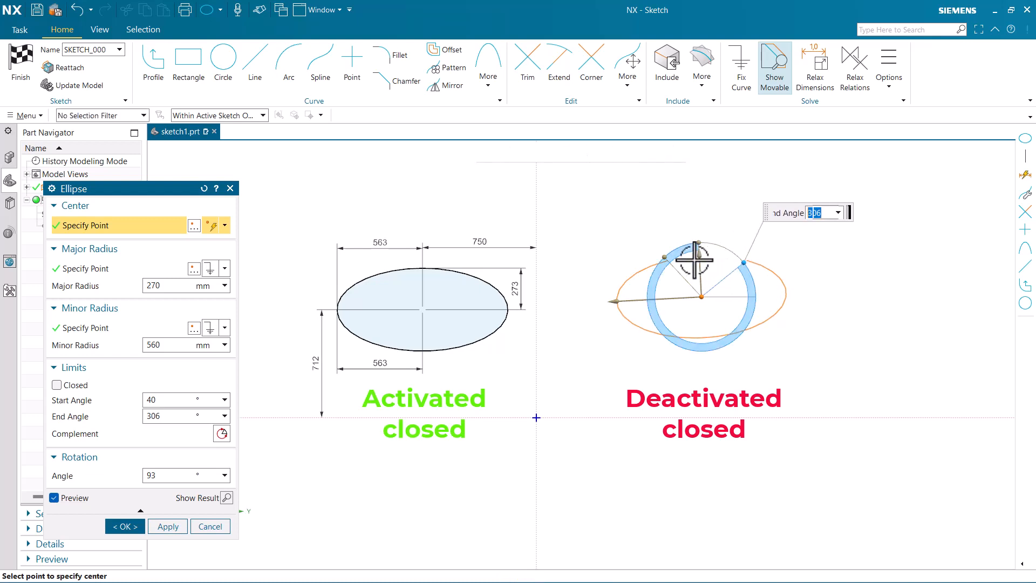
{"action": "mouse_move", "coordinate": [664, 256]}
{"action": "left_mouse_down"}
{"action": "mouse_move", "coordinate": [692, 245]}
{"action": "mouse_move", "coordinate": [678, 250]}
{"action": "left_mouse_up"}
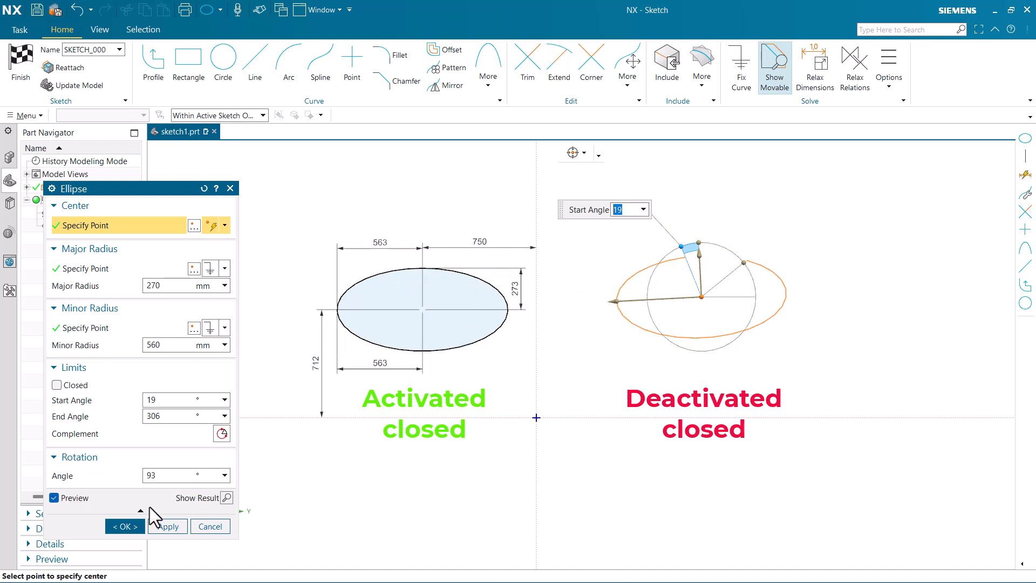
{"action": "left_click", "coordinate": [135, 523]}
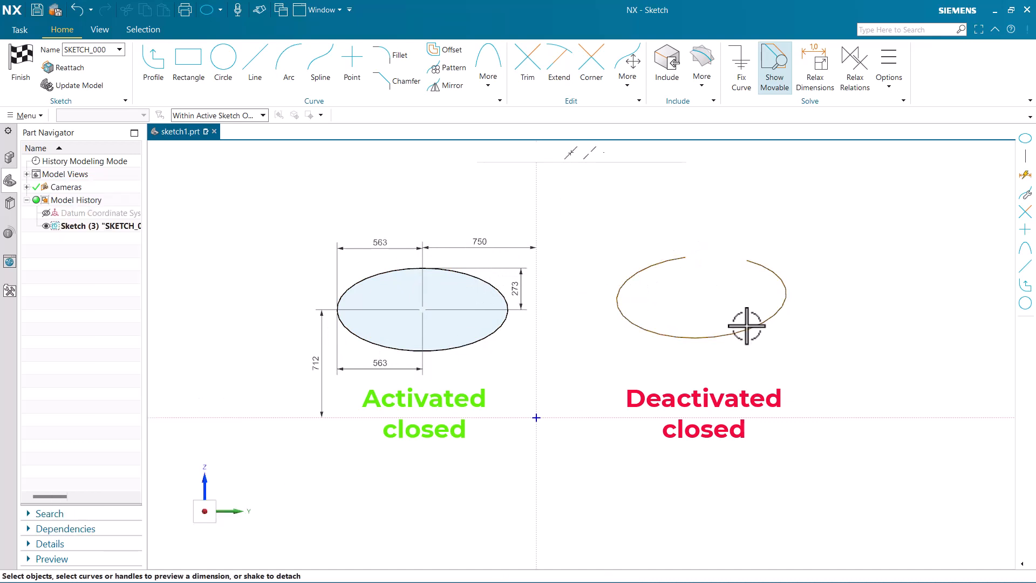